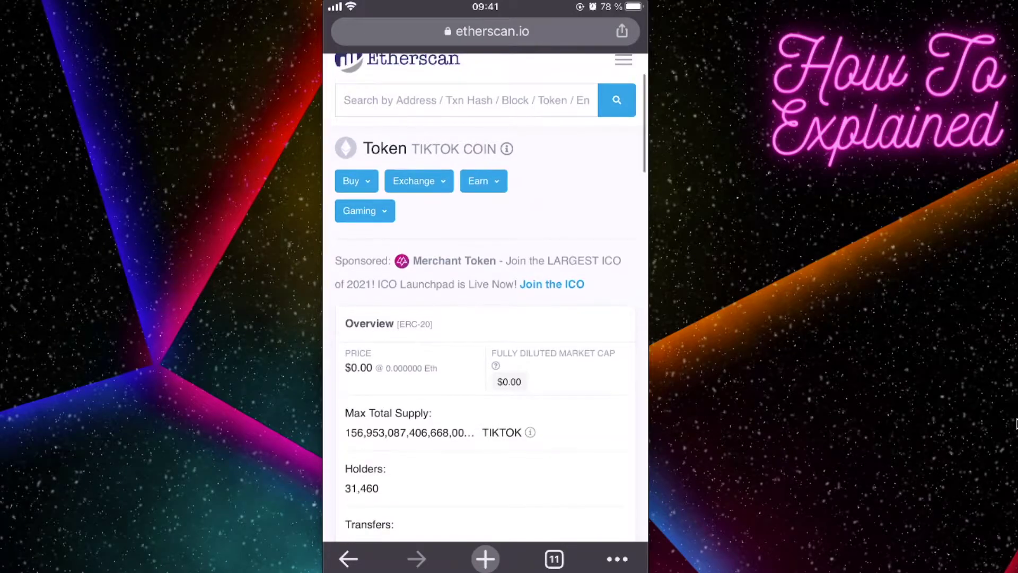
- Scroll the TIKTOK COIN token page down to the Profile Summary showing its contract address and 0 decimals
{"action": "scroll", "coordinate": [486, 296], "scroll_direction": "down", "scroll_amount": 2}
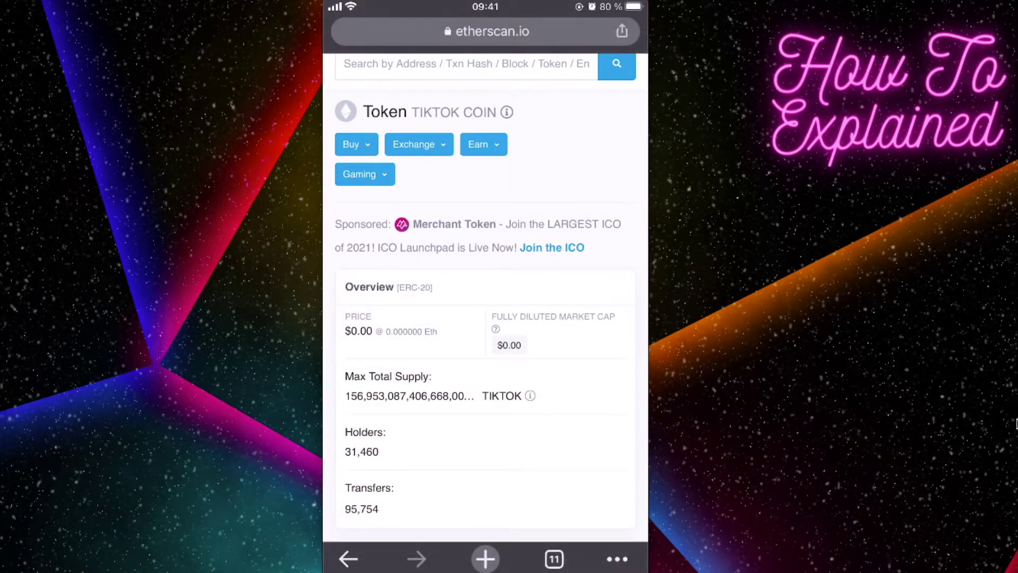
{"action": "scroll", "coordinate": [485, 296], "scroll_direction": "up", "scroll_amount": 2}
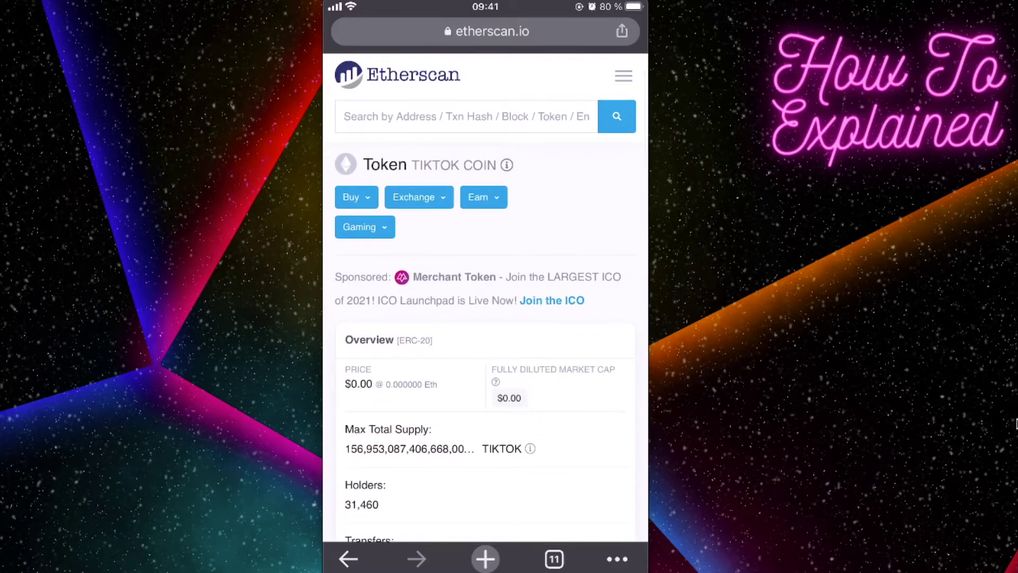
{"action": "scroll", "coordinate": [485, 297], "scroll_direction": "down", "scroll_amount": 2}
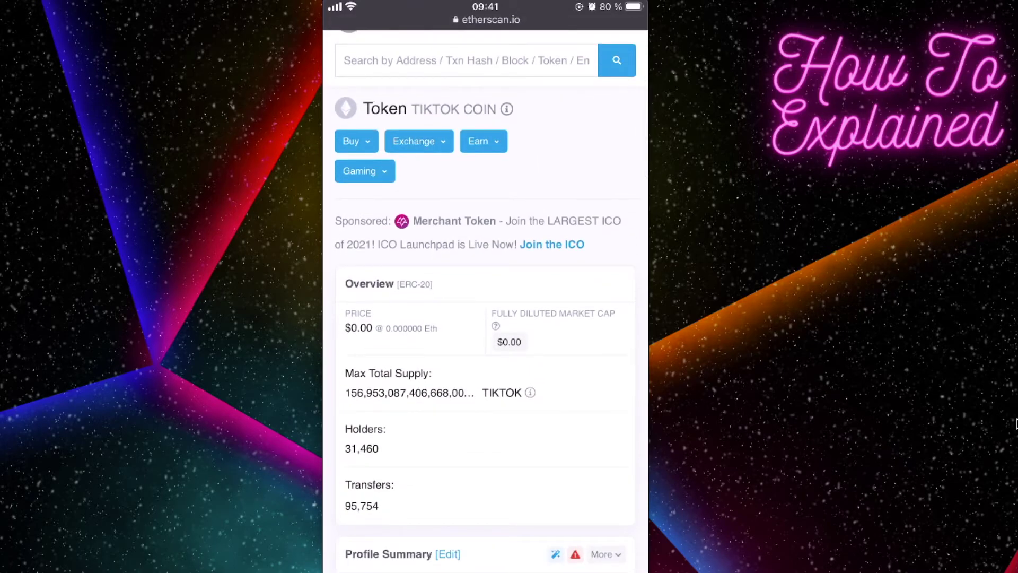
{"action": "scroll", "coordinate": [485, 297], "scroll_direction": "down", "scroll_amount": 2}
{"action": "scroll", "coordinate": [485, 297], "scroll_direction": "down", "scroll_amount": 2}
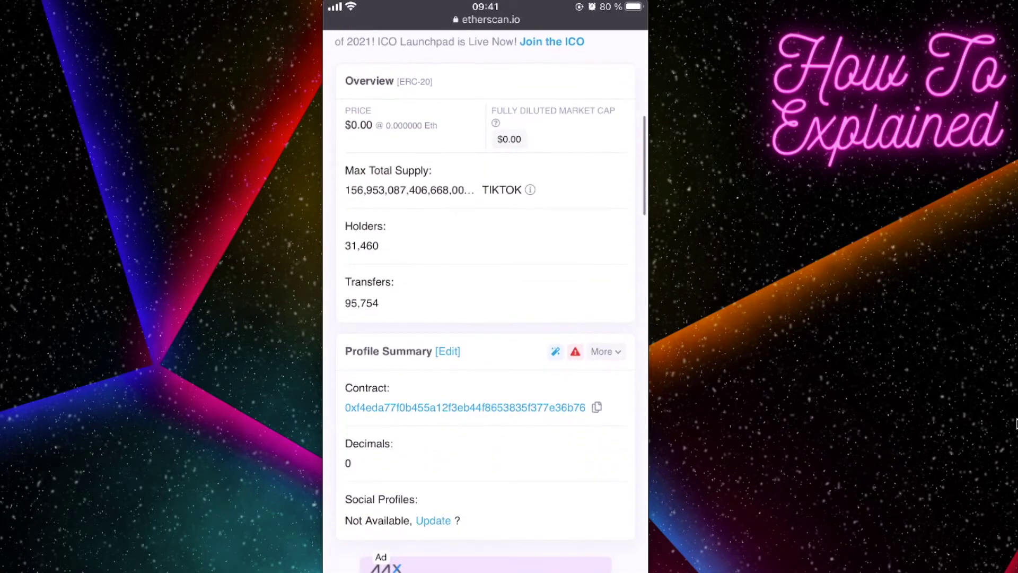